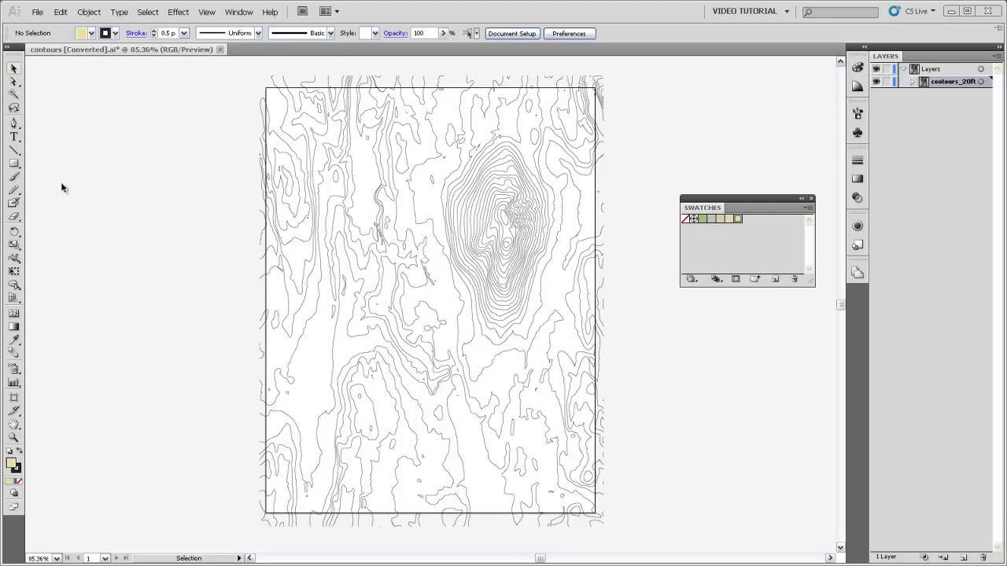
Step: Draw a rectangle over the whole artboard and snap its upper-left corner exactly to the artboard corner
{"action": "left_click", "coordinate": [14, 163]}
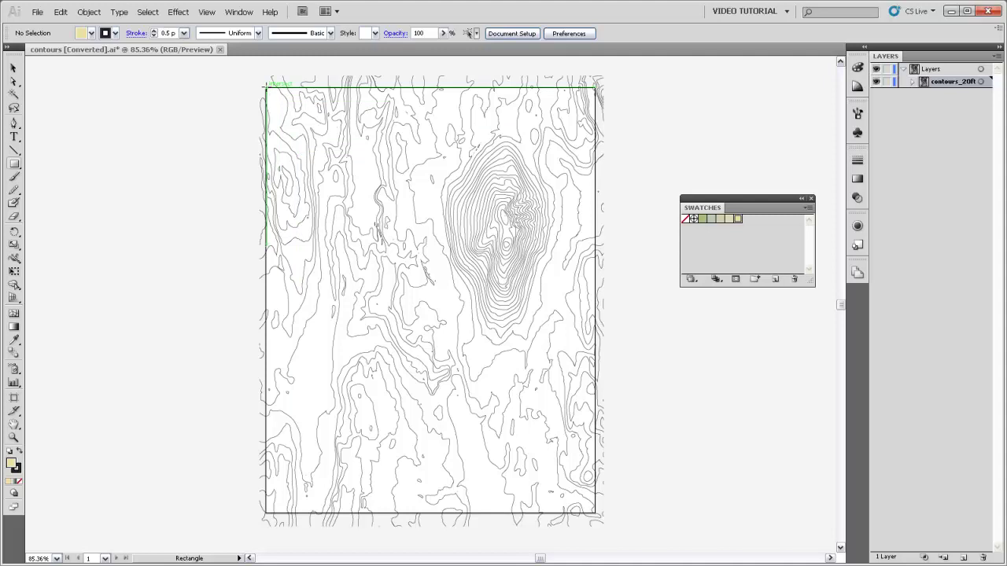
{"action": "left_click_drag", "start_coordinate": [266, 87], "coordinate": [595, 512]}
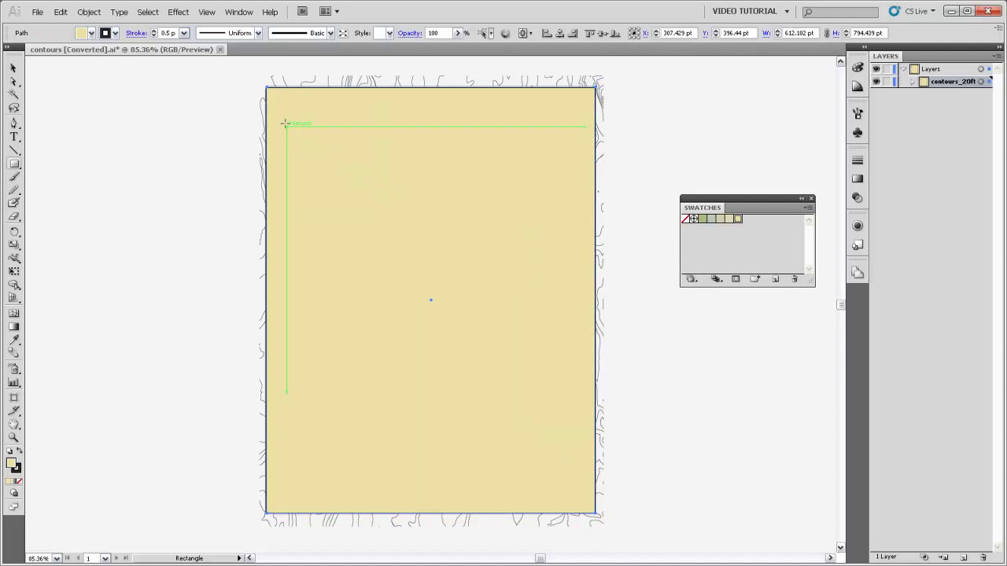
{"action": "key", "text": "ctrl+space"}
{"action": "left_click_drag", "start_coordinate": [244, 79], "coordinate": [290, 124]}
{"action": "left_click", "coordinate": [13, 68]}
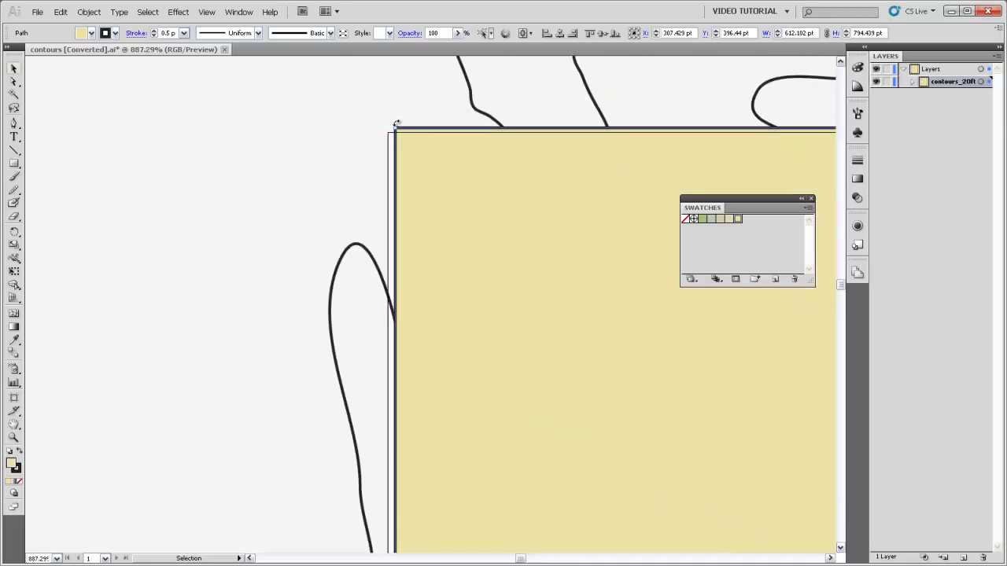
{"action": "left_click_drag", "start_coordinate": [395, 126], "coordinate": [387, 132]}
Step: Snap the rectangle's lower-right corner to the artboard corner so it measures 612 by 792 pt
{"action": "left_click", "coordinate": [497, 333], "text": "ctrl+alt"}
{"action": "left_click", "coordinate": [497, 333], "text": "ctrl+alt"}
{"action": "left_click", "coordinate": [497, 333], "text": "ctrl+alt"}
{"action": "left_click", "coordinate": [497, 333], "text": "ctrl+alt"}
{"action": "left_click", "coordinate": [497, 333], "text": "ctrl+alt"}
{"action": "left_click", "coordinate": [497, 333], "text": "ctrl+alt"}
{"action": "left_click", "coordinate": [497, 332], "text": "ctrl+alt"}
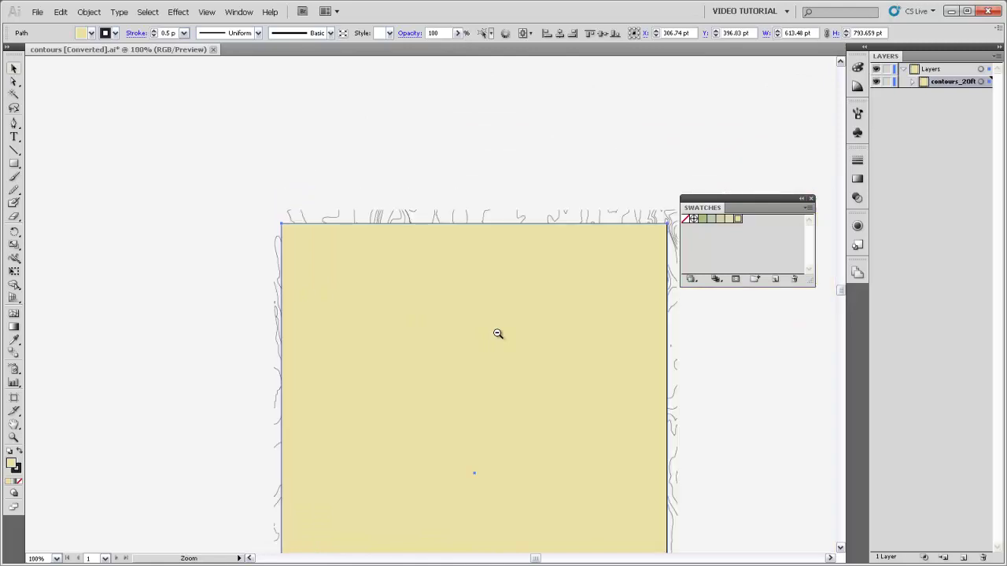
{"action": "left_click_drag", "start_coordinate": [548, 426], "coordinate": [460, 32]}
{"action": "left_click_drag", "start_coordinate": [531, 280], "coordinate": [624, 375]}
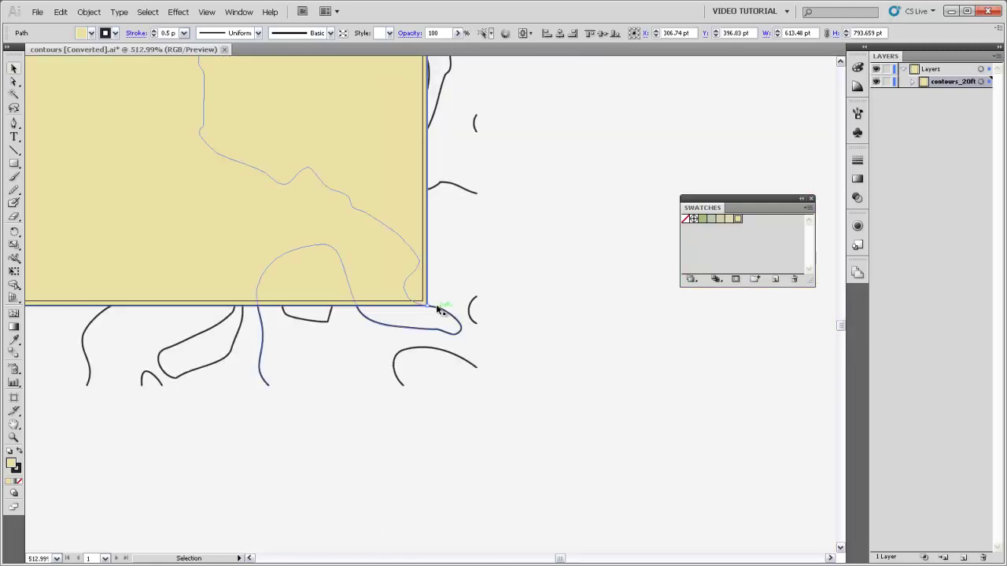
{"action": "left_click_drag", "start_coordinate": [426, 305], "coordinate": [422, 300]}
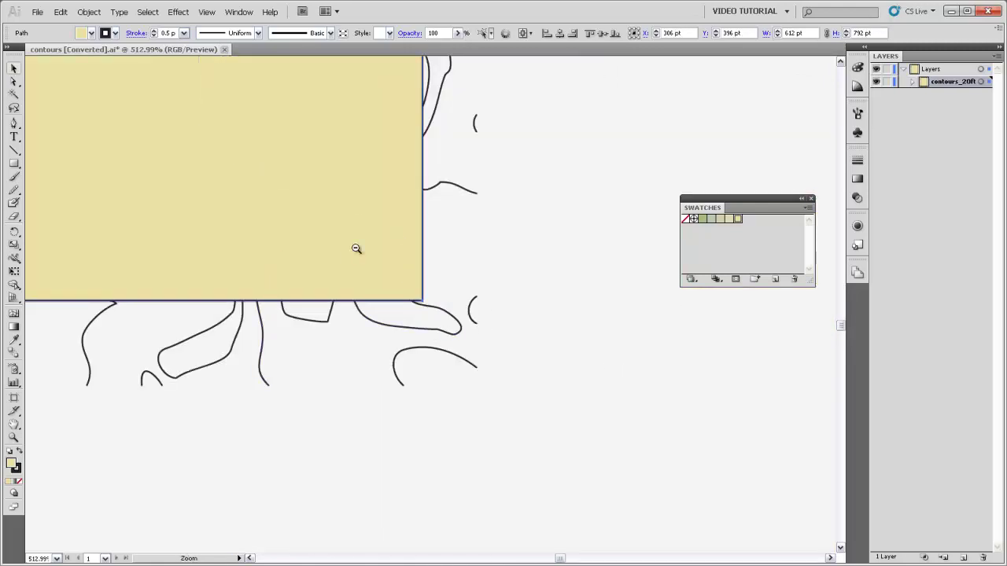
Step: Set the artboard-sized rectangle's fill to None so the contour lines show through it
{"action": "left_click", "coordinate": [355, 248], "text": "ctrl+alt"}
{"action": "left_click", "coordinate": [356, 248], "text": "ctrl+alt"}
{"action": "left_click", "coordinate": [356, 249], "text": "ctrl+alt"}
{"action": "left_click", "coordinate": [357, 249], "text": "ctrl+alt"}
{"action": "left_click", "coordinate": [356, 248], "text": "ctrl+alt"}
{"action": "left_click", "coordinate": [356, 249], "text": "ctrl+alt"}
{"action": "left_click", "coordinate": [356, 249], "text": "ctrl+alt"}
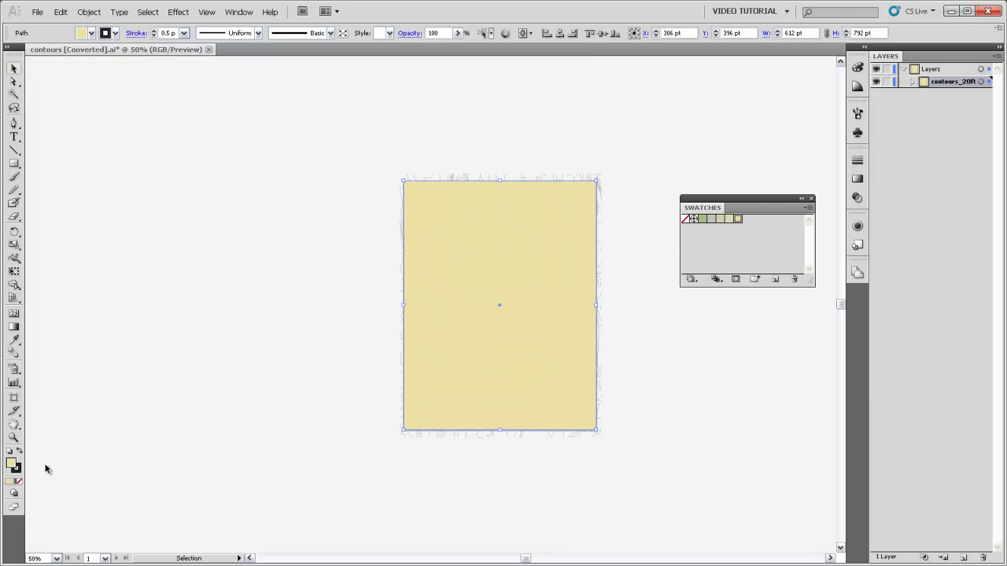
{"action": "left_click", "coordinate": [19, 482]}
{"action": "left_click", "coordinate": [450, 338], "text": "ctrl"}
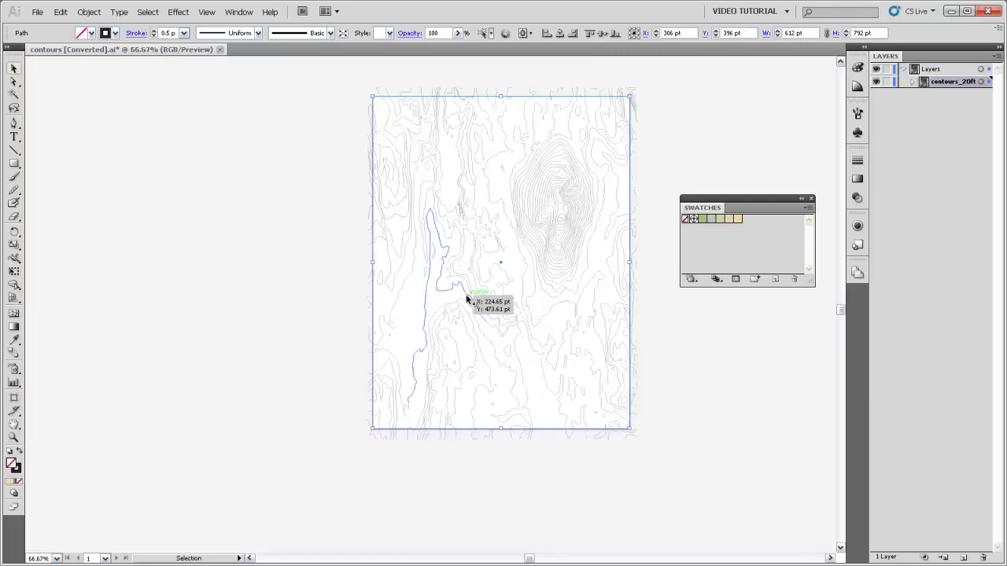
Step: Expand the contours_20ft layer and select all of its artwork, including the bounding rectangle
{"action": "left_click_drag", "start_coordinate": [520, 223], "coordinate": [456, 266]}
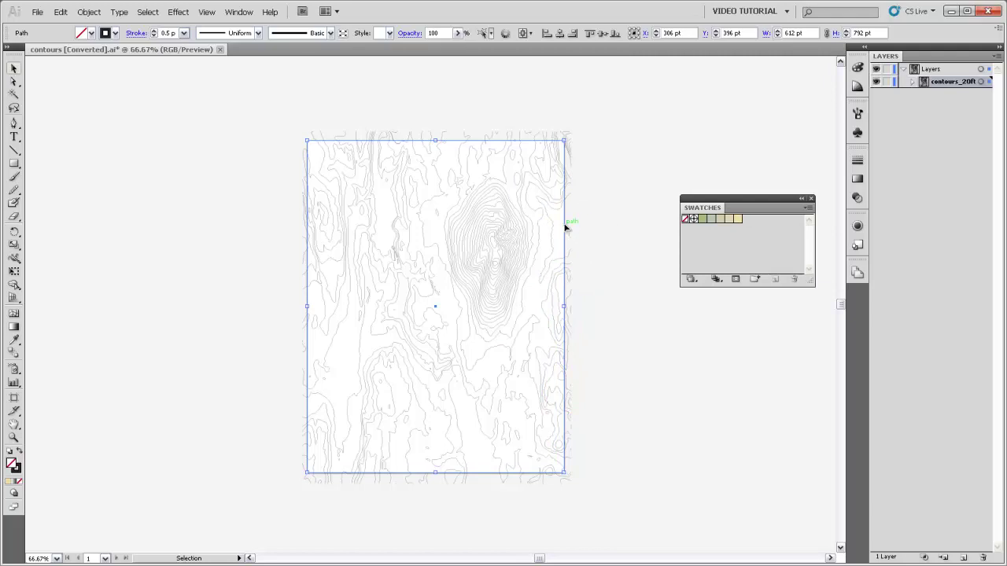
{"action": "key", "text": "ctrl+plus"}
{"action": "left_click_drag", "start_coordinate": [433, 247], "coordinate": [434, 322]}
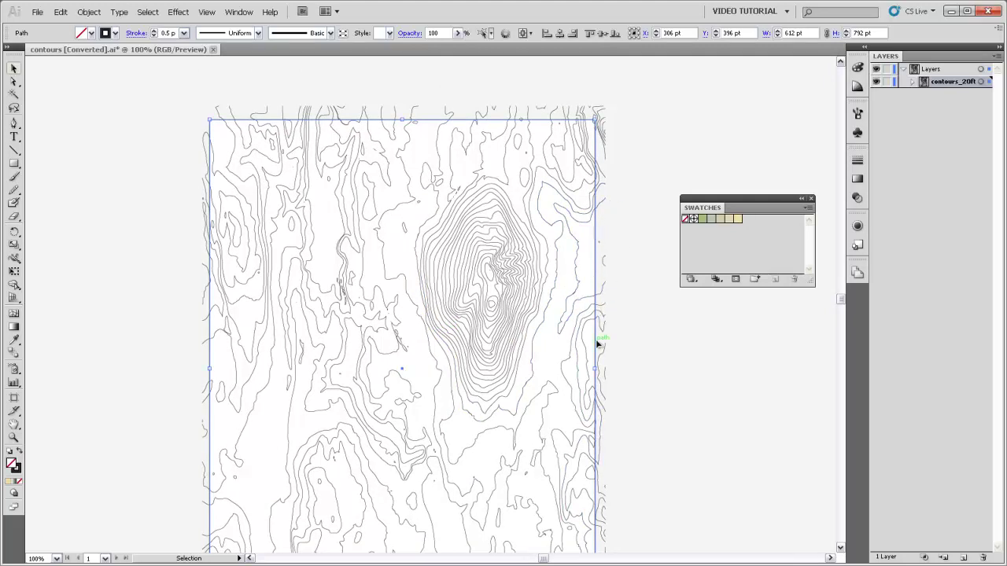
{"action": "left_click", "coordinate": [911, 81]}
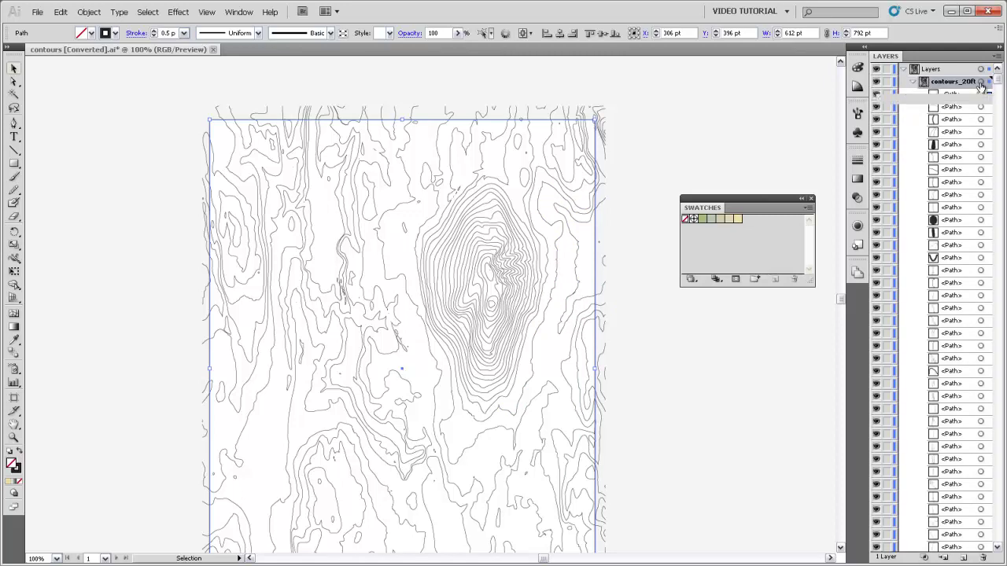
{"action": "left_click", "coordinate": [981, 82]}
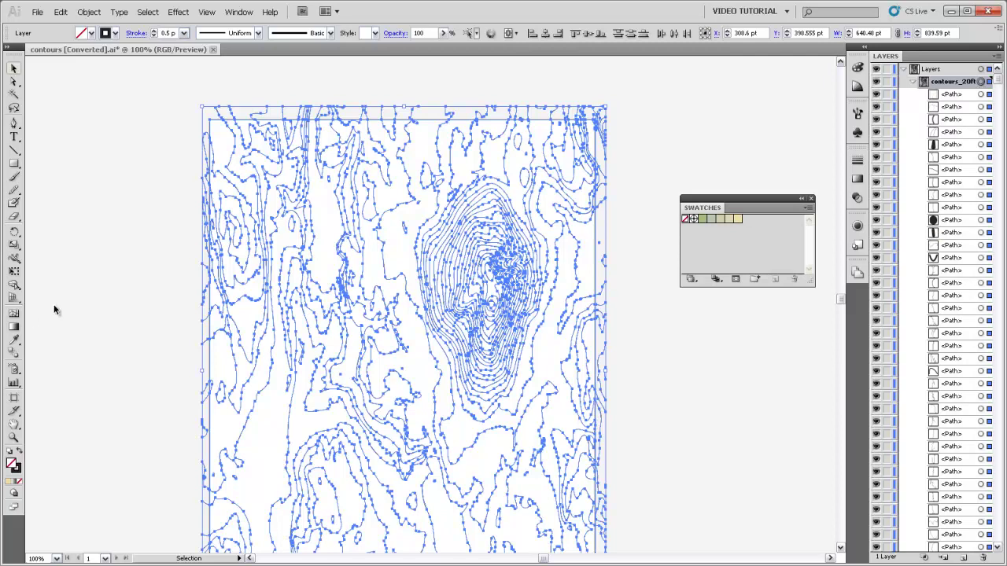
Step: Turn the selected contours into a Live Paint group by filling the low area beside the large hill with the green swatch
{"action": "left_click", "coordinate": [12, 286]}
{"action": "mouse_move", "coordinate": [13, 288]}
{"action": "left_mouse_down"}
{"action": "mouse_move", "coordinate": [102, 289]}
{"action": "mouse_move", "coordinate": [100, 301]}
{"action": "mouse_move", "coordinate": [70, 302]}
{"action": "mouse_move", "coordinate": [103, 302]}
{"action": "left_mouse_up"}
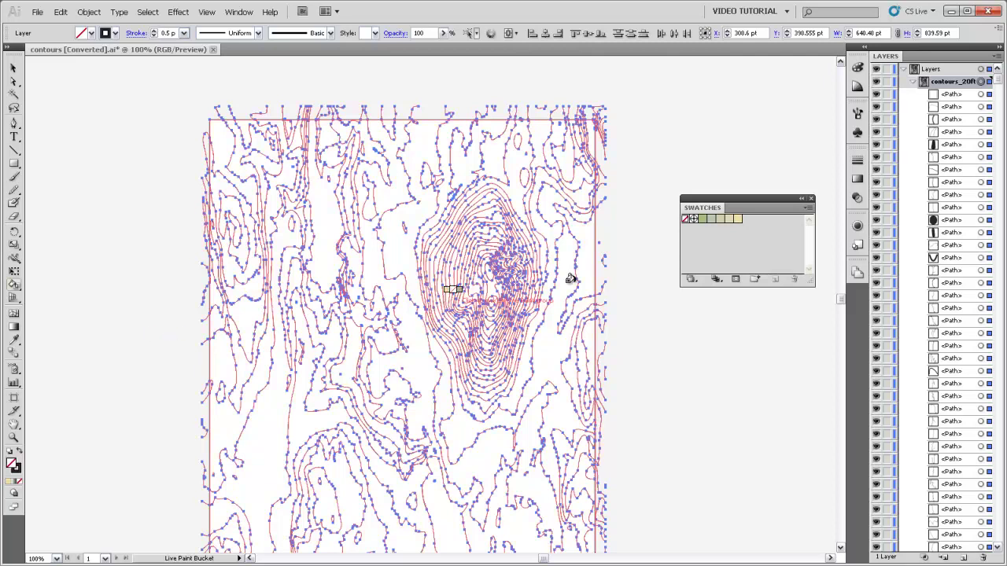
{"action": "left_click", "coordinate": [702, 219]}
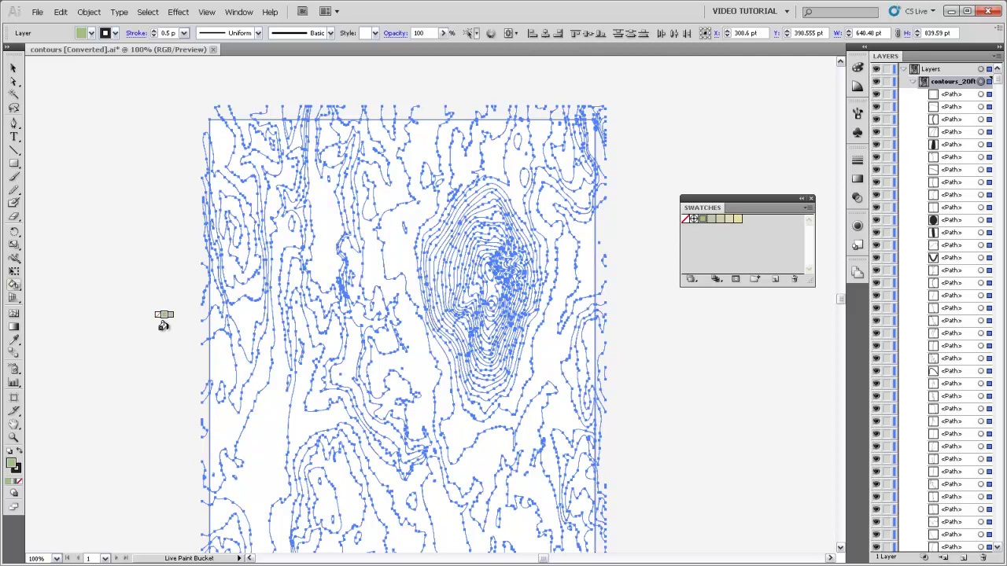
{"action": "left_click", "coordinate": [395, 258]}
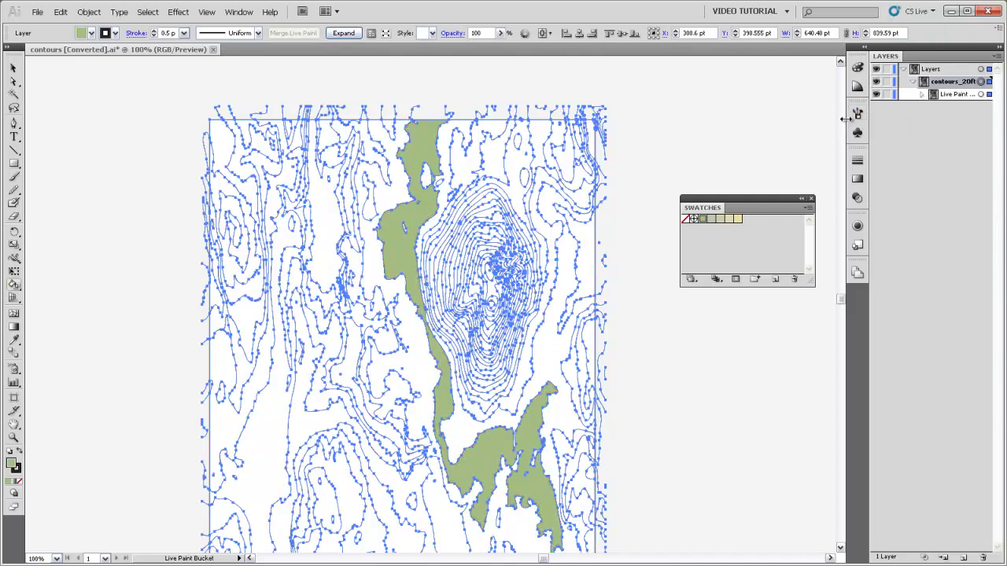
Step: Widen the layer list and expand the Live Paint Group to show its paths
{"action": "left_click_drag", "start_coordinate": [846, 119], "coordinate": [777, 118]}
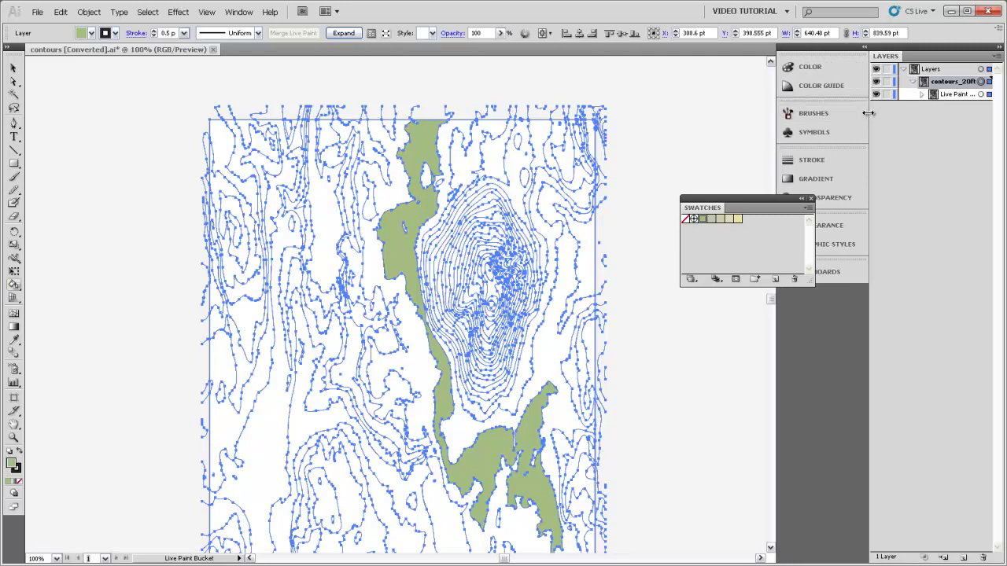
{"action": "left_click_drag", "start_coordinate": [868, 113], "coordinate": [802, 114]}
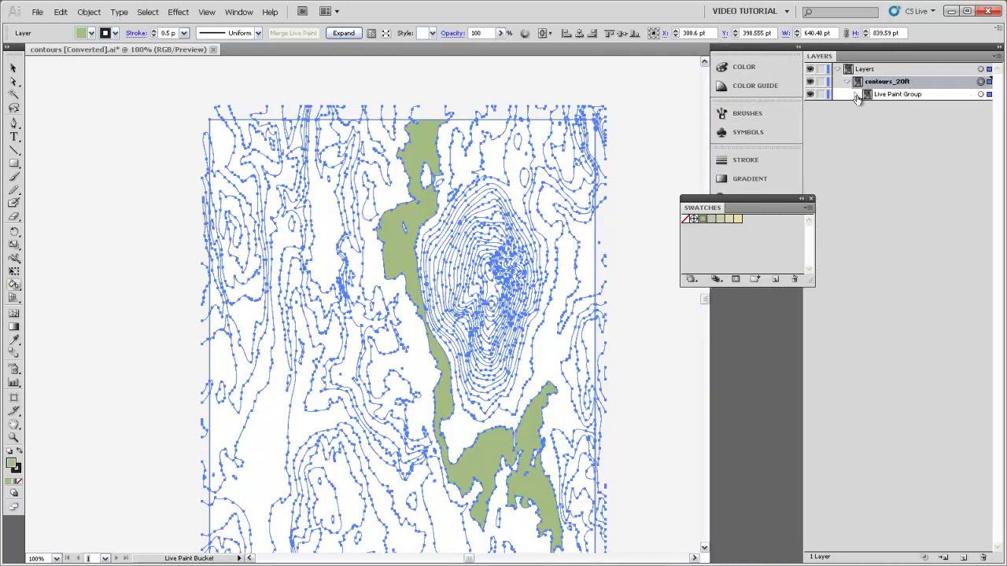
{"action": "left_click", "coordinate": [855, 94]}
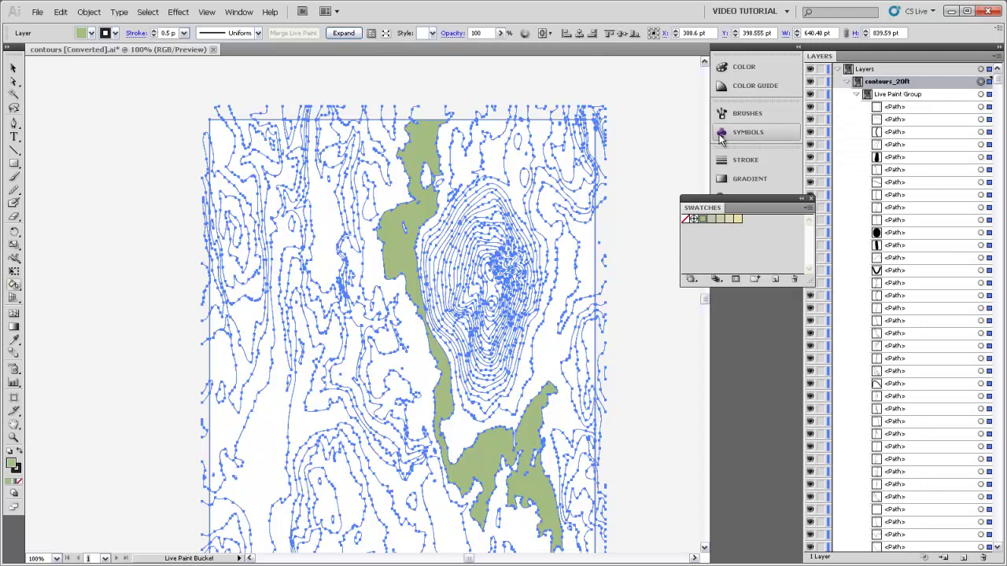
{"action": "left_click_drag", "start_coordinate": [711, 138], "coordinate": [818, 140]}
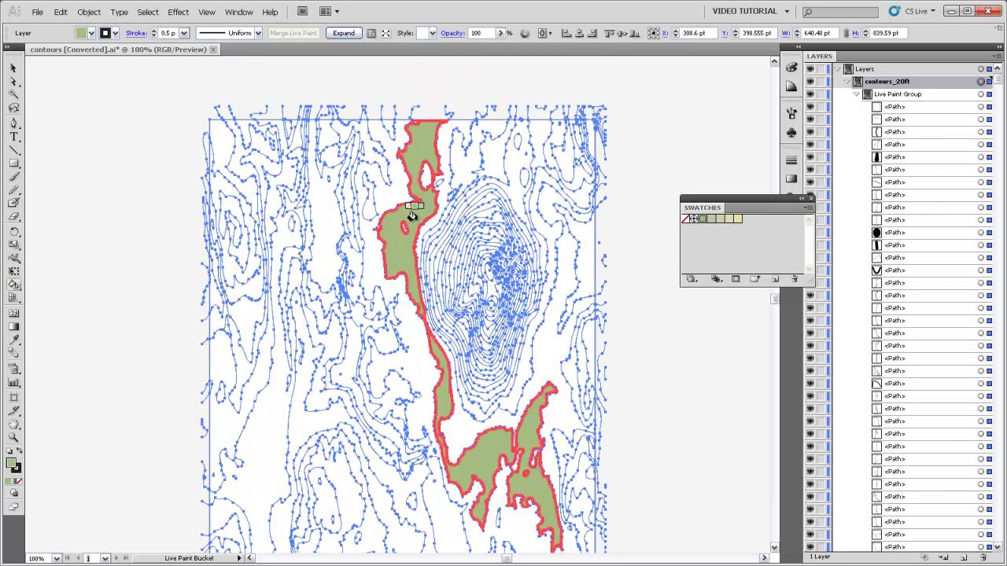
Step: Fill the lowest contour bands along both sides of the large hill with the green swatch using the Live Paint Bucket
{"action": "left_click_drag", "start_coordinate": [387, 206], "coordinate": [493, 330]}
{"action": "left_click", "coordinate": [379, 275], "text": "ctrl+alt"}
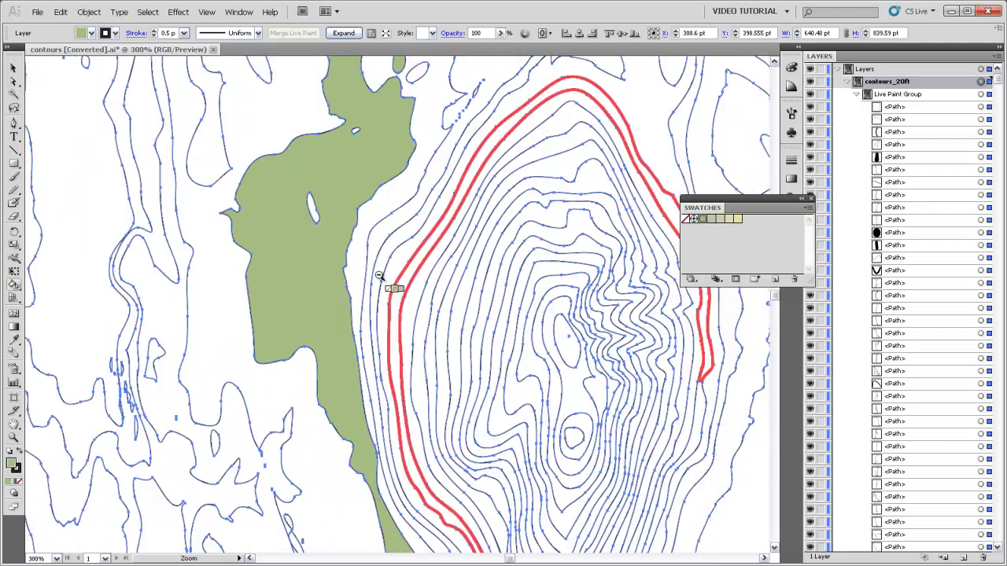
{"action": "scroll", "coordinate": [390, 315], "scroll_direction": "up", "scroll_amount": 5}
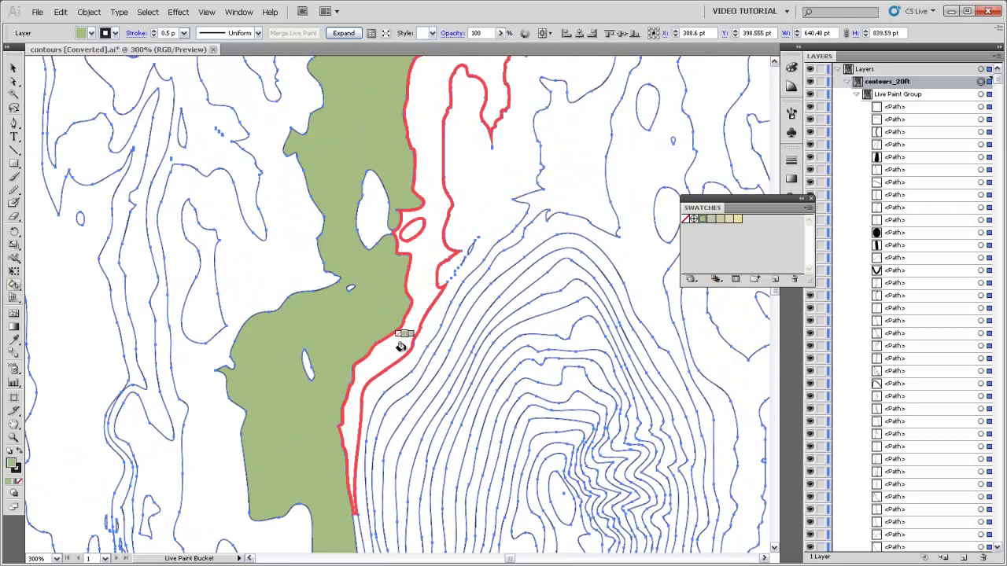
{"action": "key", "text": "ctrl+minus"}
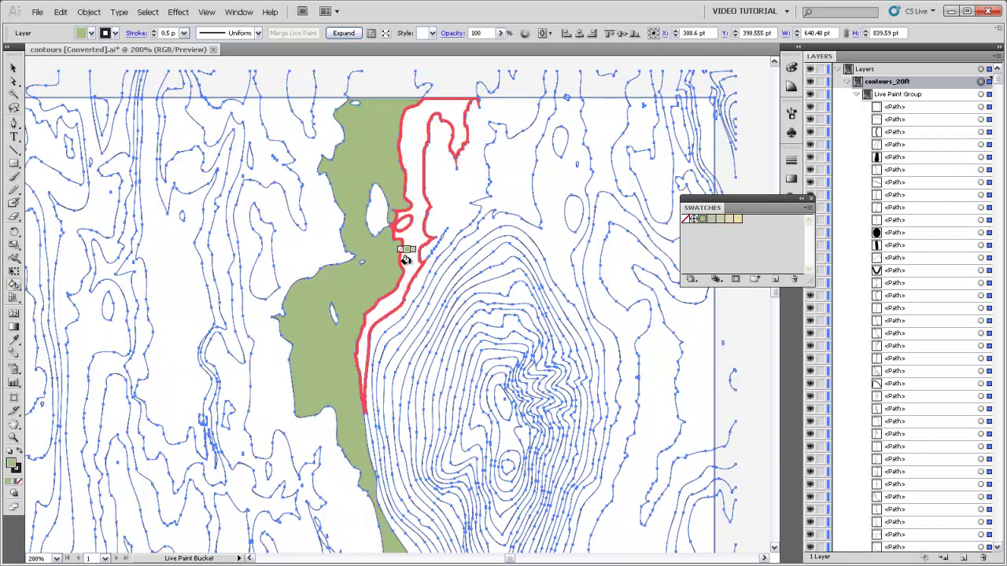
{"action": "scroll", "coordinate": [405, 260], "scroll_direction": "down", "scroll_amount": 3}
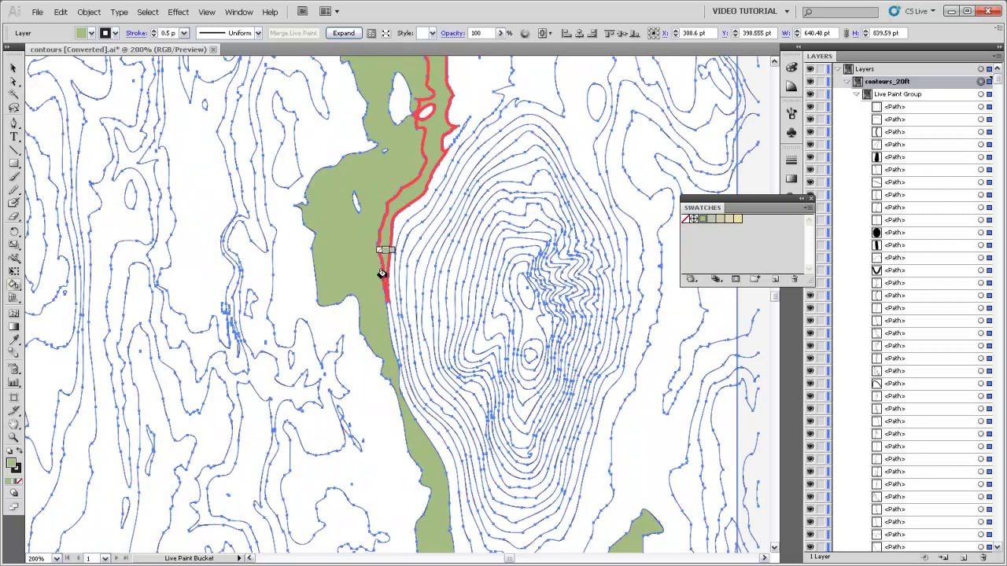
{"action": "key", "text": "ctrl+plus"}
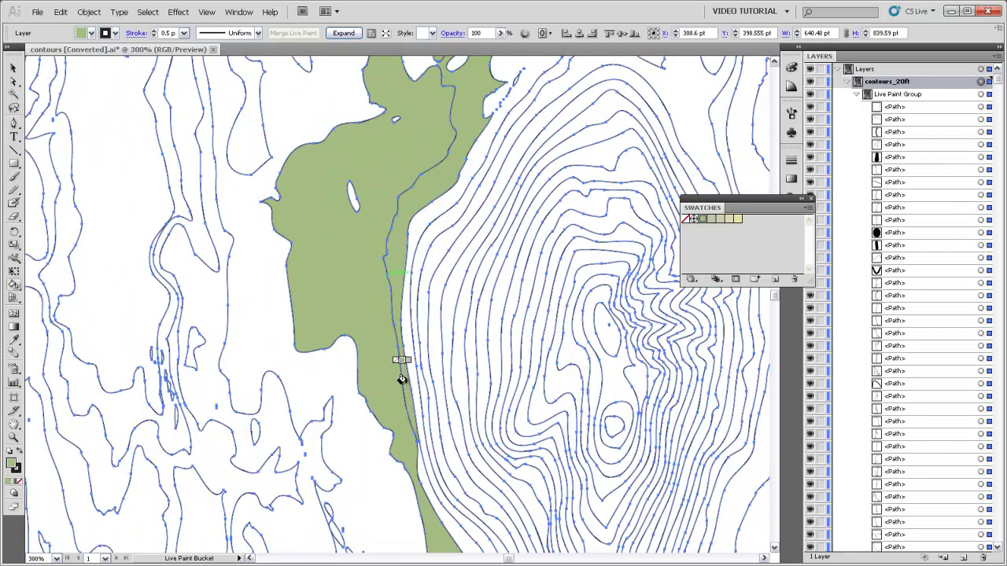
{"action": "left_click", "coordinate": [425, 470]}
{"action": "left_click_drag", "start_coordinate": [428, 447], "coordinate": [313, 257]}
{"action": "left_click", "coordinate": [369, 352], "text": "ctrl+alt"}
{"action": "left_click_drag", "start_coordinate": [424, 242], "coordinate": [380, 408]}
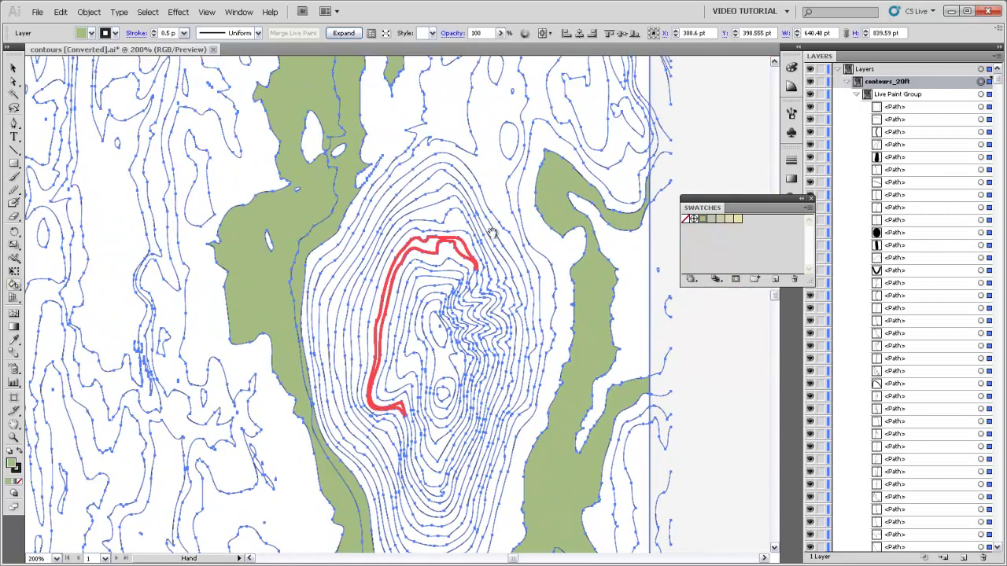
{"action": "left_click_drag", "start_coordinate": [481, 164], "coordinate": [457, 323]}
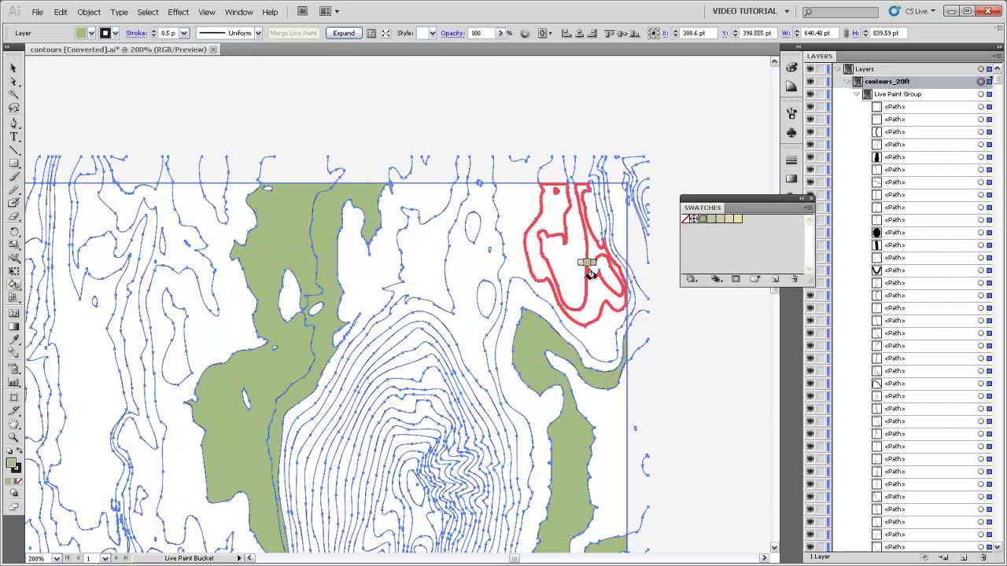
Step: Fill the outer contour bands encircling the large hill with the grey-green swatch next to the green one
{"action": "left_click", "coordinate": [712, 220]}
{"action": "key", "text": "space"}
{"action": "left_click_drag", "start_coordinate": [339, 389], "coordinate": [348, 232]}
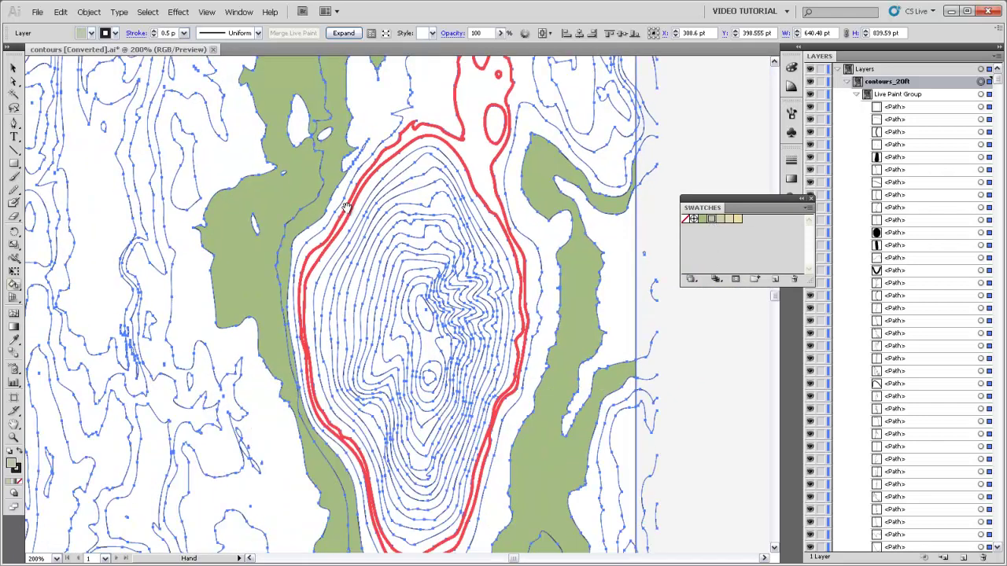
{"action": "left_click", "coordinate": [336, 197]}
{"action": "key", "text": "ctrl+space"}
{"action": "left_click", "coordinate": [307, 269], "text": "ctrl"}
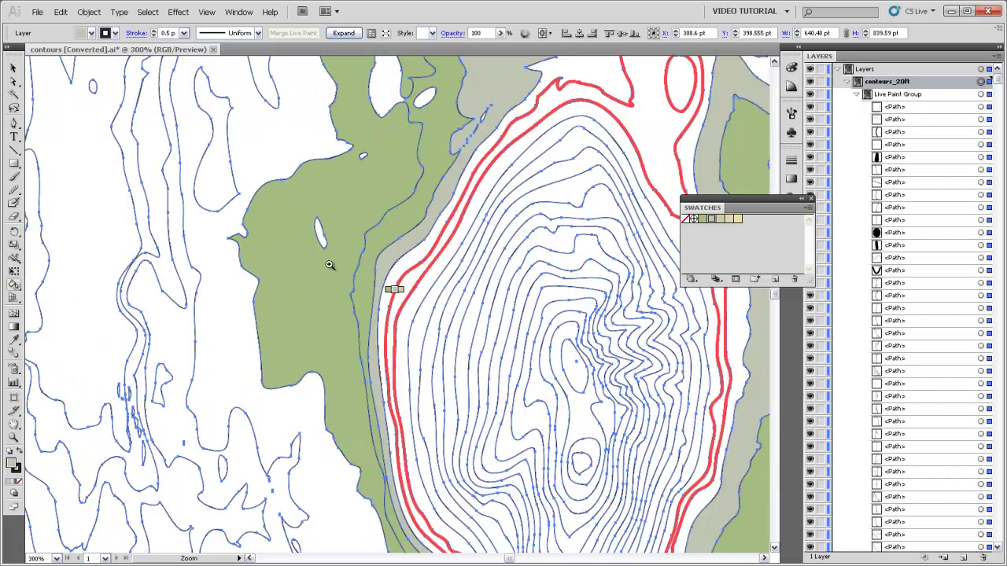
{"action": "left_click", "coordinate": [397, 268]}
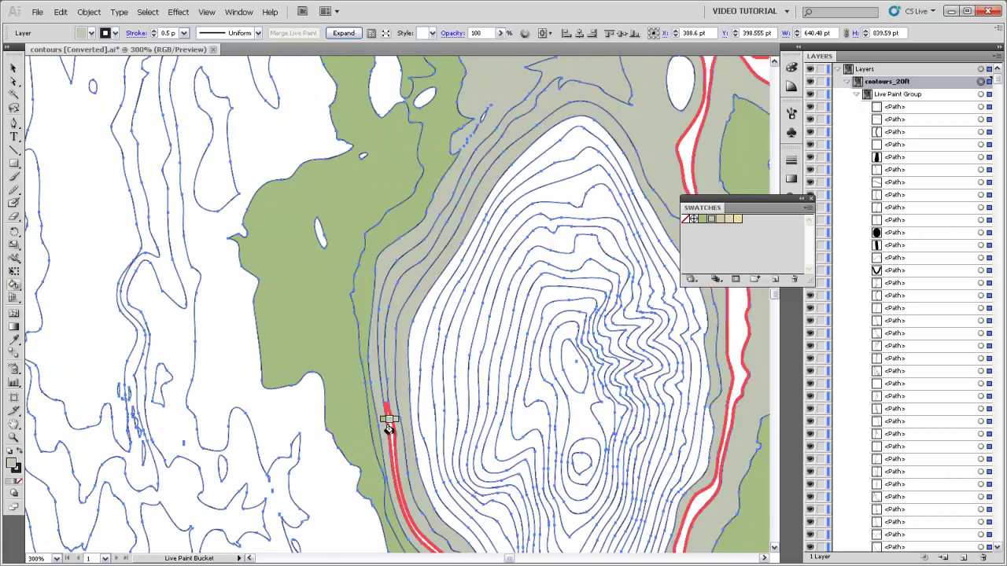
{"action": "left_click_drag", "start_coordinate": [420, 472], "coordinate": [360, 254]}
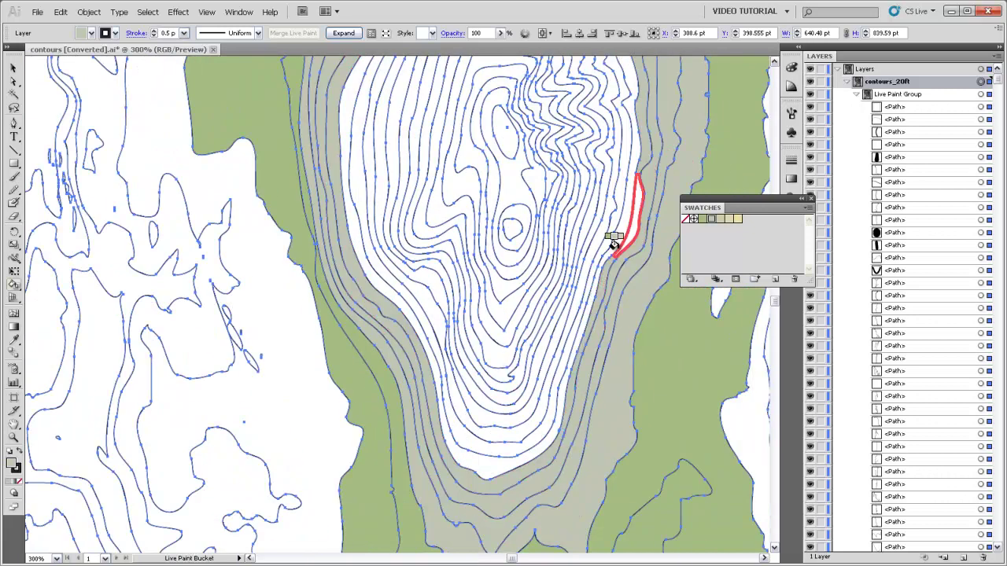
{"action": "left_click", "coordinate": [509, 214], "text": "ctrl+alt"}
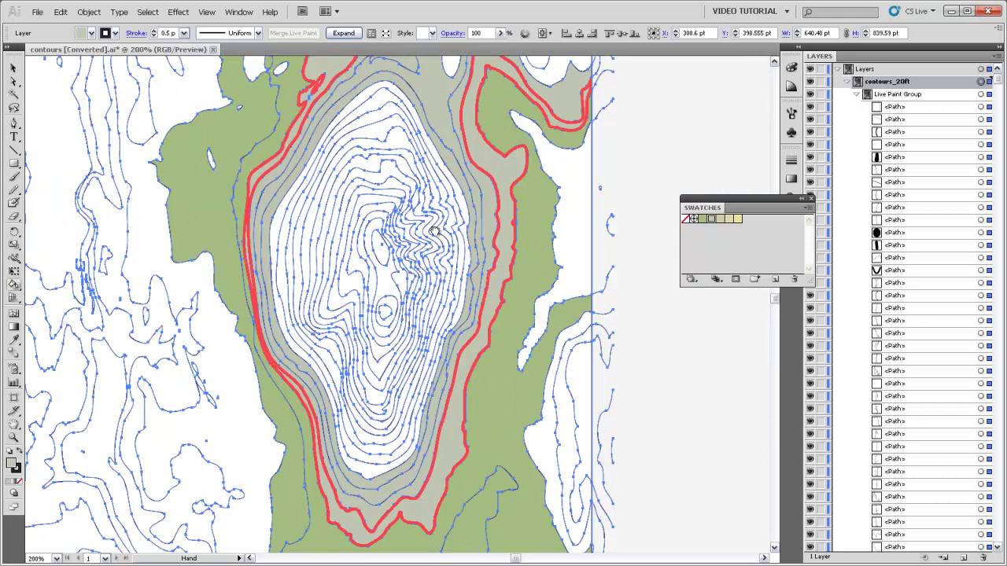
{"action": "left_click_drag", "start_coordinate": [435, 232], "coordinate": [461, 302]}
Step: Fill the next bands inward on the large hill with the beige swatch following the grey-green one
{"action": "left_click", "coordinate": [719, 219]}
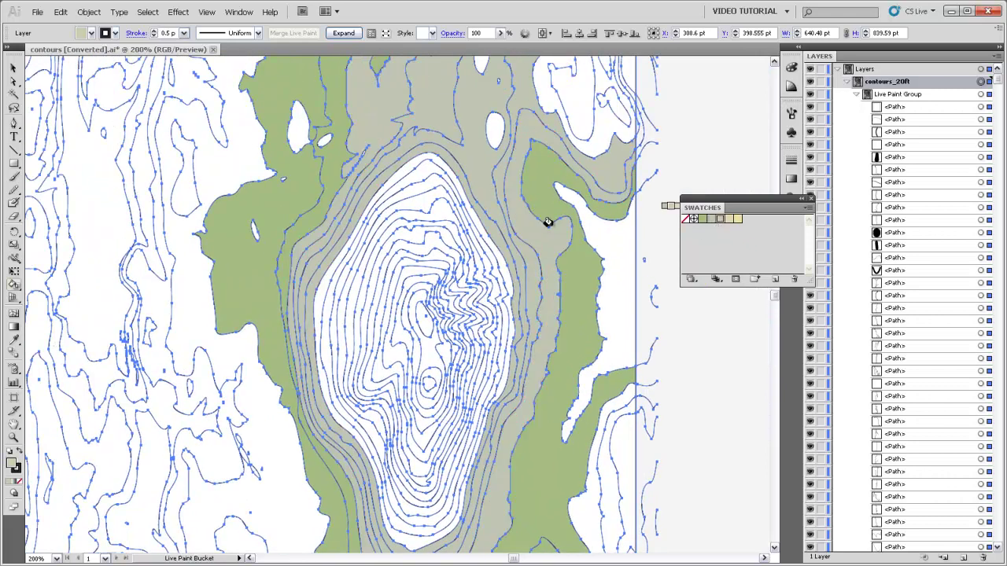
{"action": "left_click", "coordinate": [407, 173]}
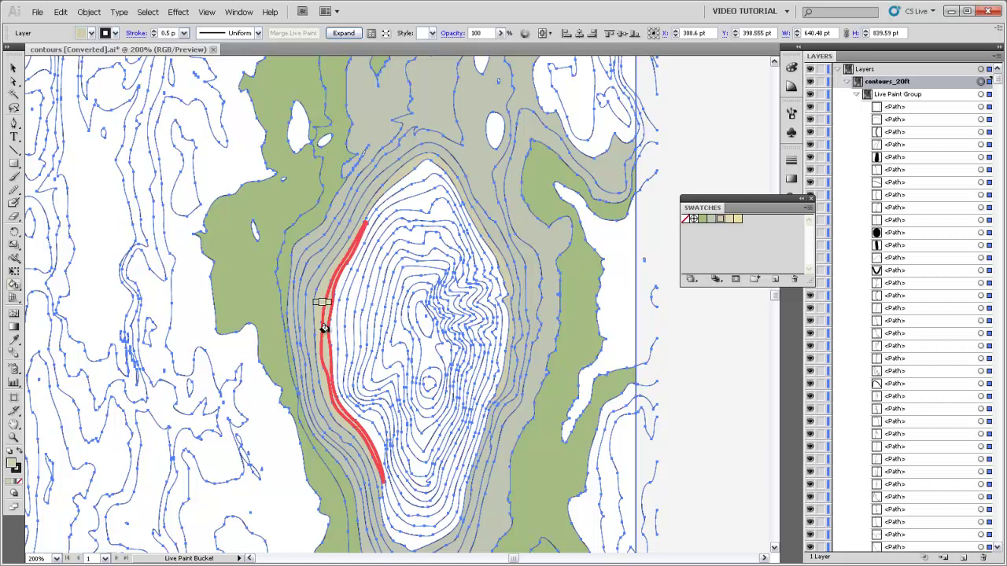
{"action": "left_click", "coordinate": [412, 516]}
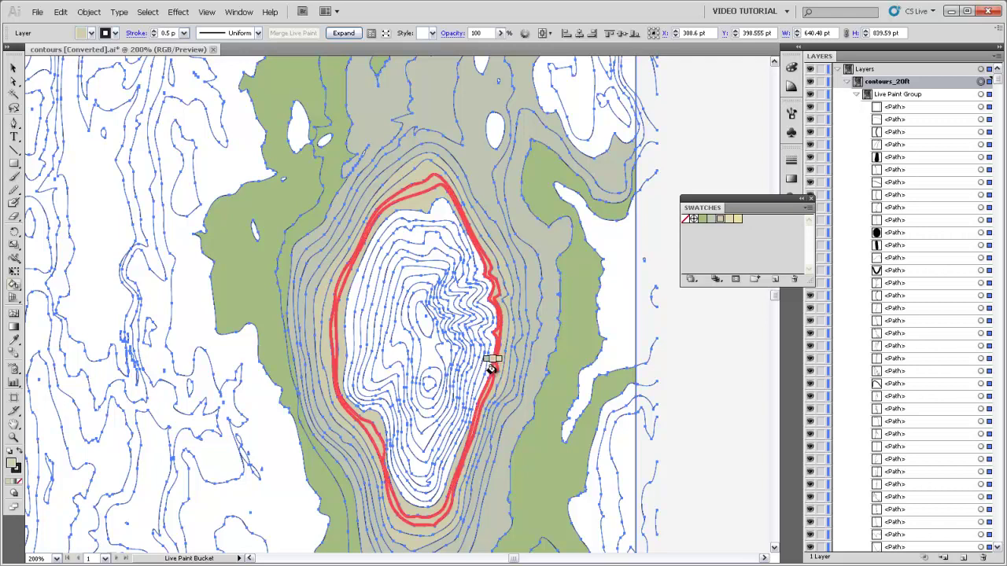
Step: Fill the inner contour bands at the large hill's northern end with the pale beige swatch that follows the current beige
{"action": "left_click", "coordinate": [728, 221]}
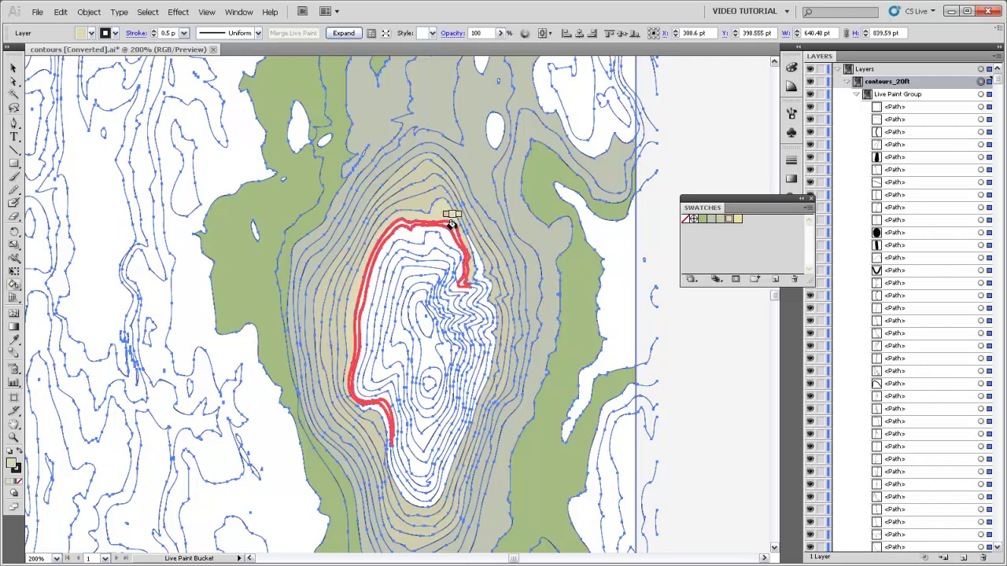
{"action": "left_click", "coordinate": [452, 225]}
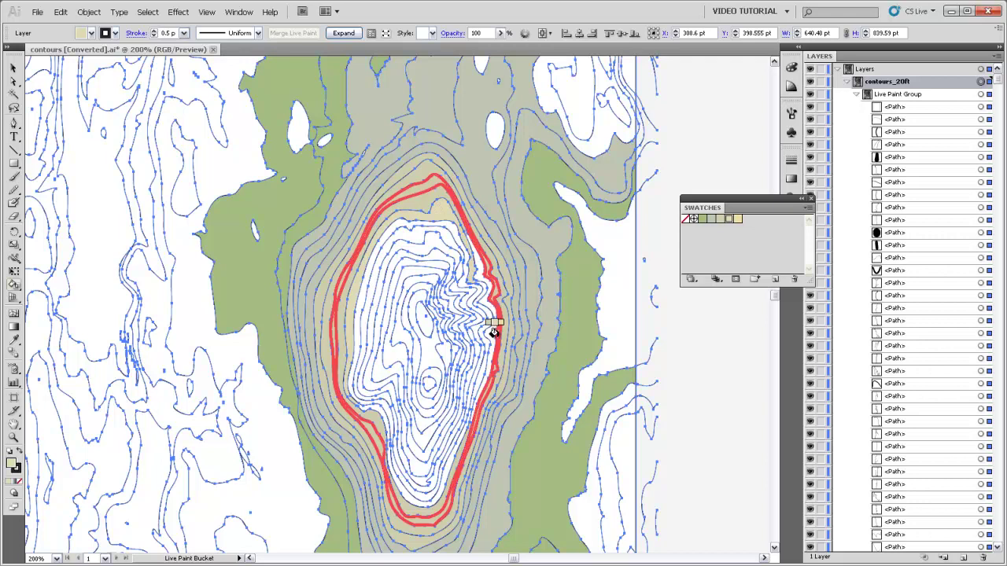
{"action": "key", "text": "ctrl+equal"}
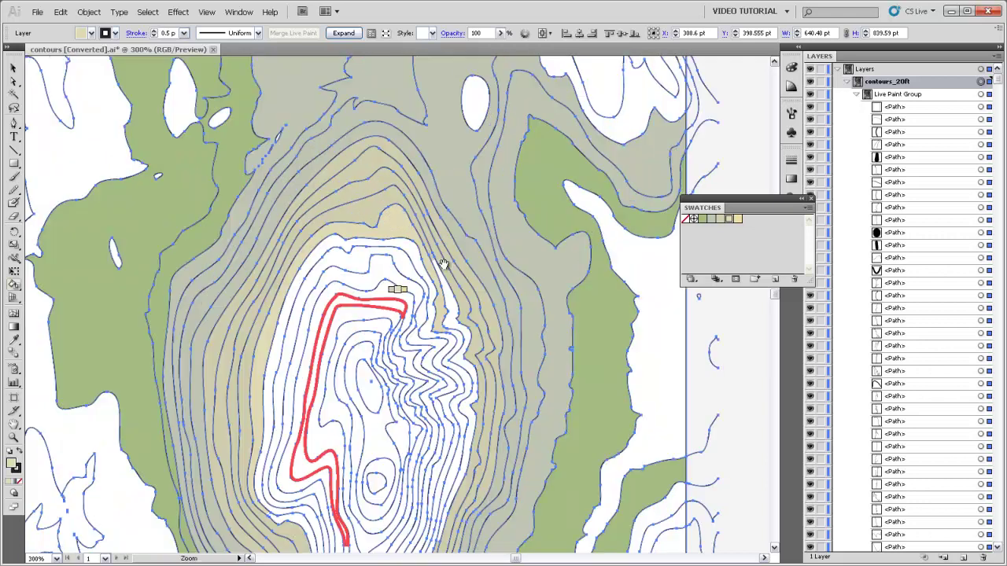
Step: Fill the unpainted bands around the large hill's southern end with the beige swatch, and the innermost ones with the paler beige
{"action": "left_click", "coordinate": [720, 219]}
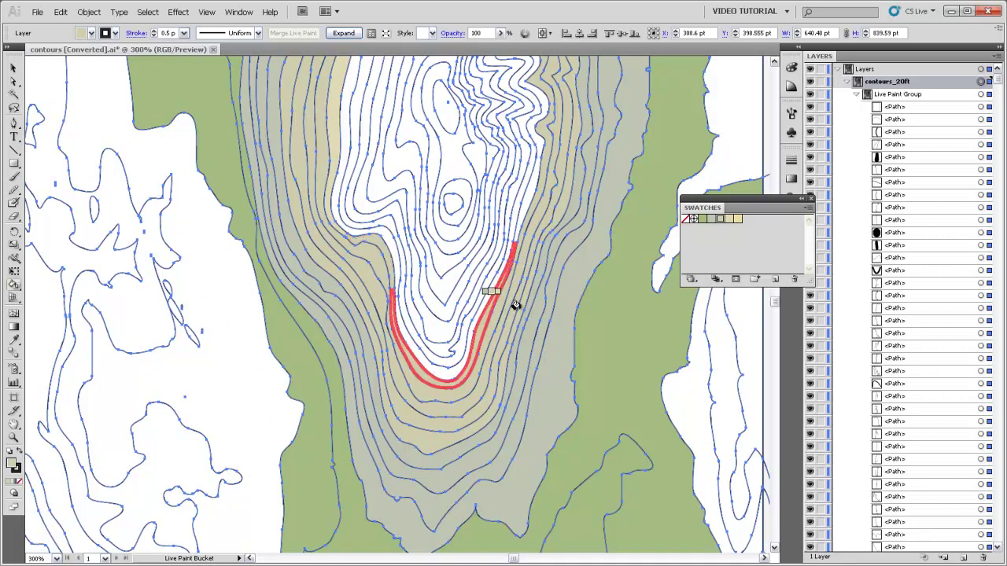
{"action": "scroll", "coordinate": [518, 212], "scroll_direction": "up", "scroll_amount": 3}
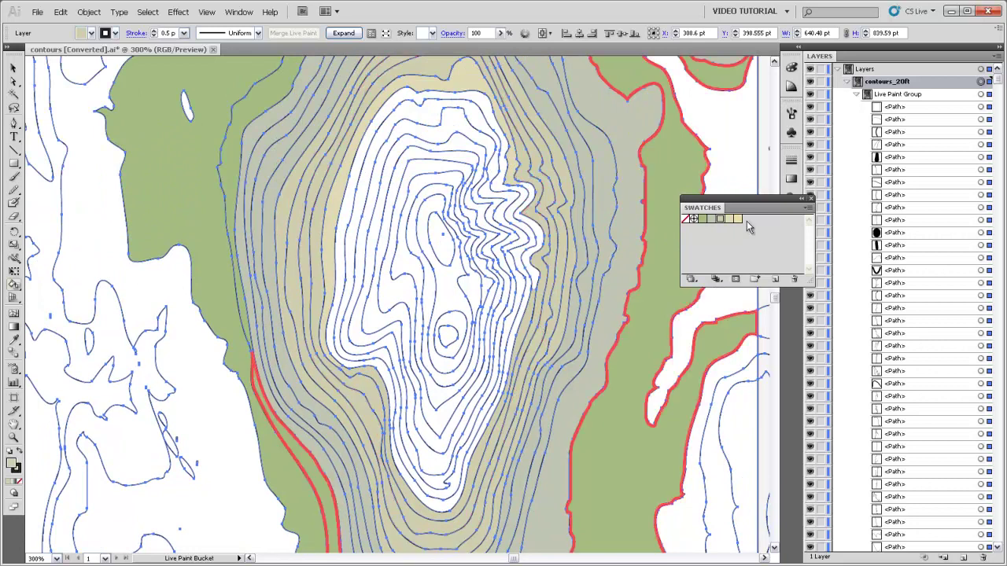
{"action": "left_click", "coordinate": [727, 221]}
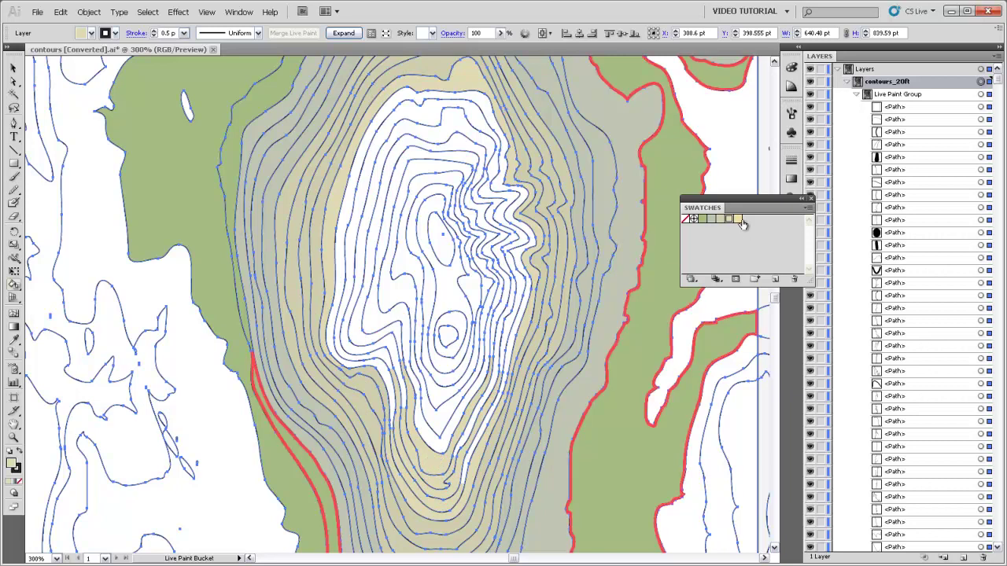
Step: Fill the summit bands and small closed contours at the centre of the large hill with the last, yellow swatch
{"action": "left_click", "coordinate": [432, 395]}
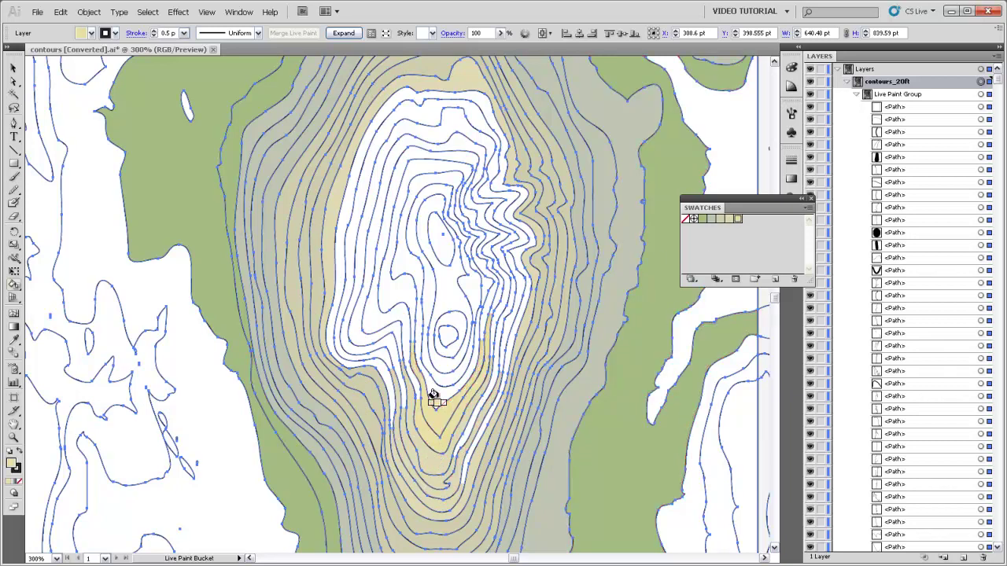
{"action": "left_click", "coordinate": [445, 348]}
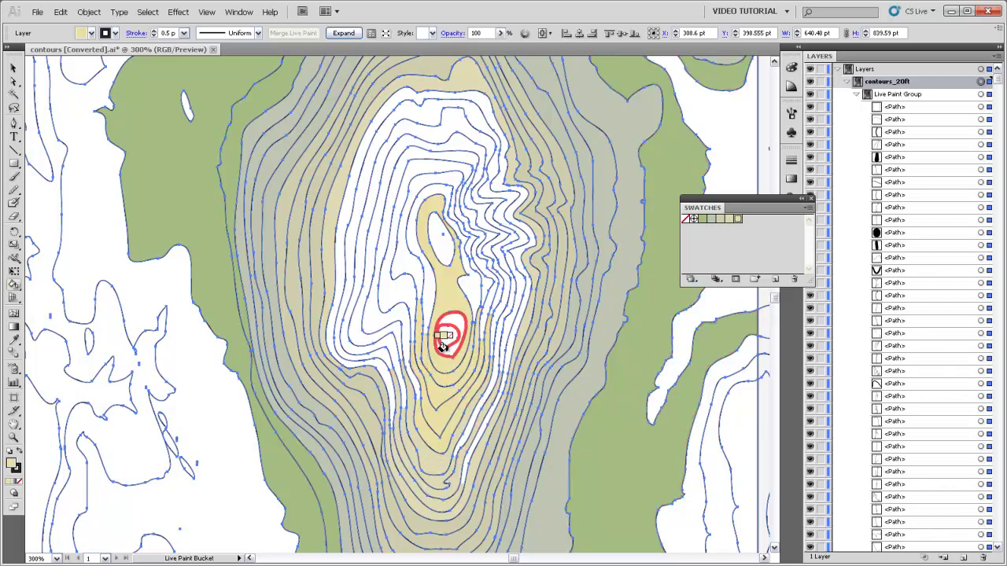
{"action": "left_click", "coordinate": [442, 350]}
{"action": "left_click", "coordinate": [446, 339]}
{"action": "key", "text": "ctrl+minus"}
{"action": "key", "text": "ctrl+minus"}
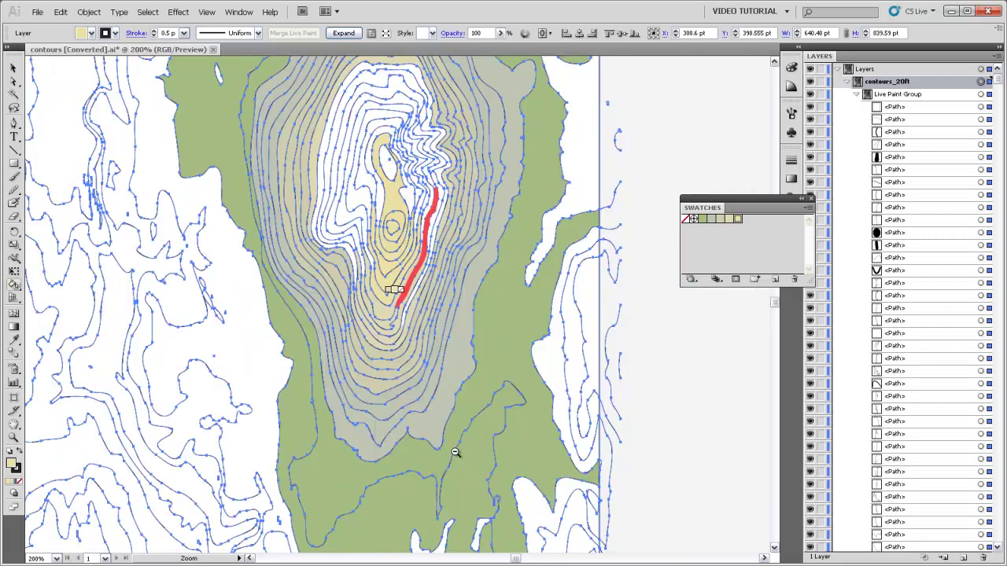
{"action": "left_click_drag", "start_coordinate": [365, 206], "coordinate": [393, 275]}
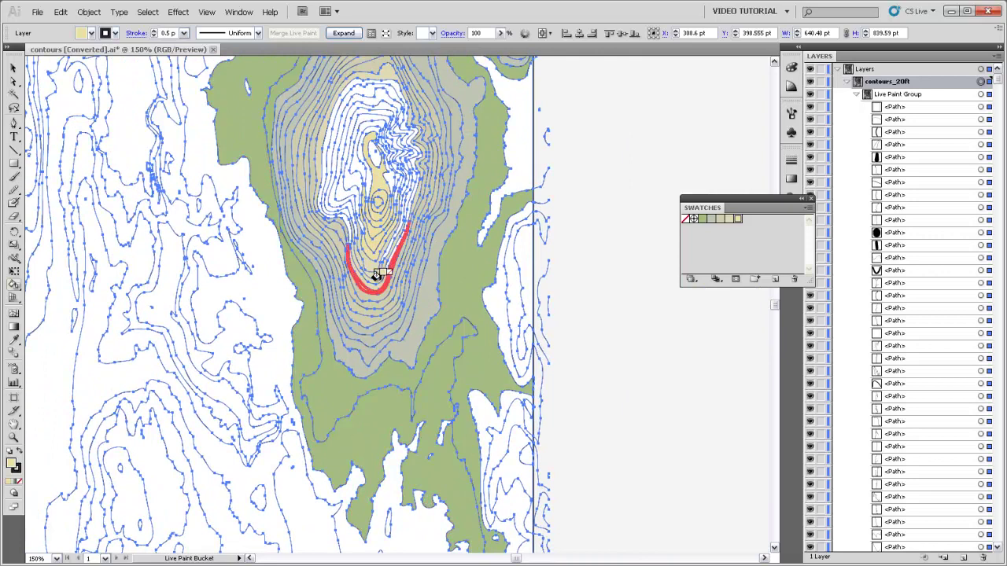
Step: Switch from the Live Paint Bucket to the Selection tool and deselect all the artwork
{"action": "left_click", "coordinate": [28, 70]}
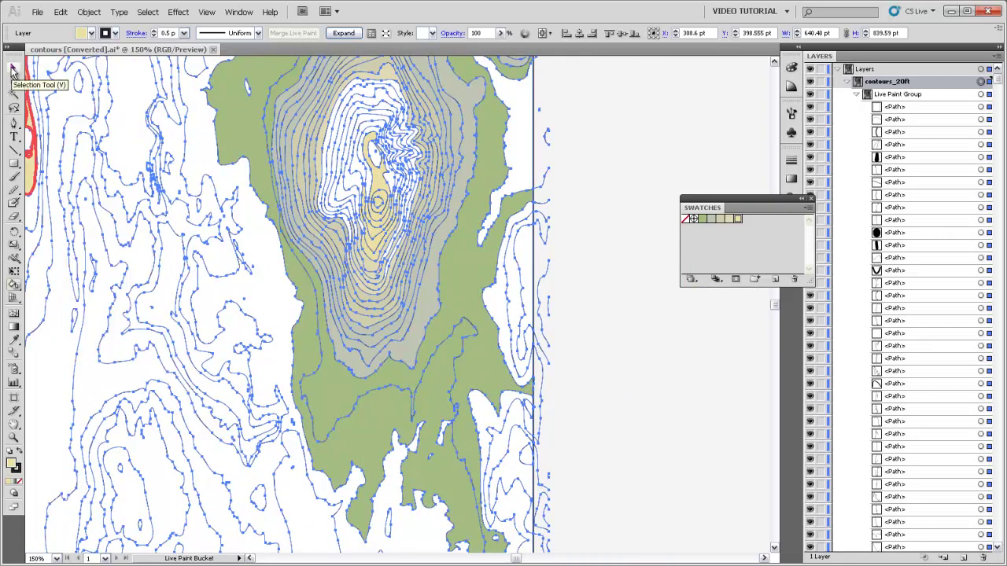
{"action": "left_click", "coordinate": [13, 70]}
{"action": "left_click", "coordinate": [632, 283]}
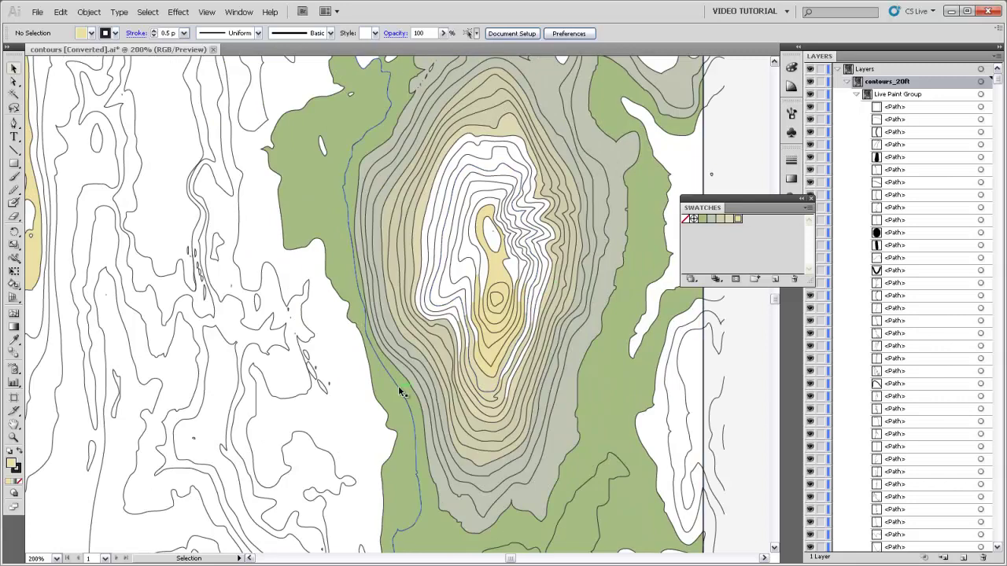
Step: Expand the Live Paint Group into ordinary objects and open its second subgroup in the layer list to show the separate paths
{"action": "left_click", "coordinate": [908, 95]}
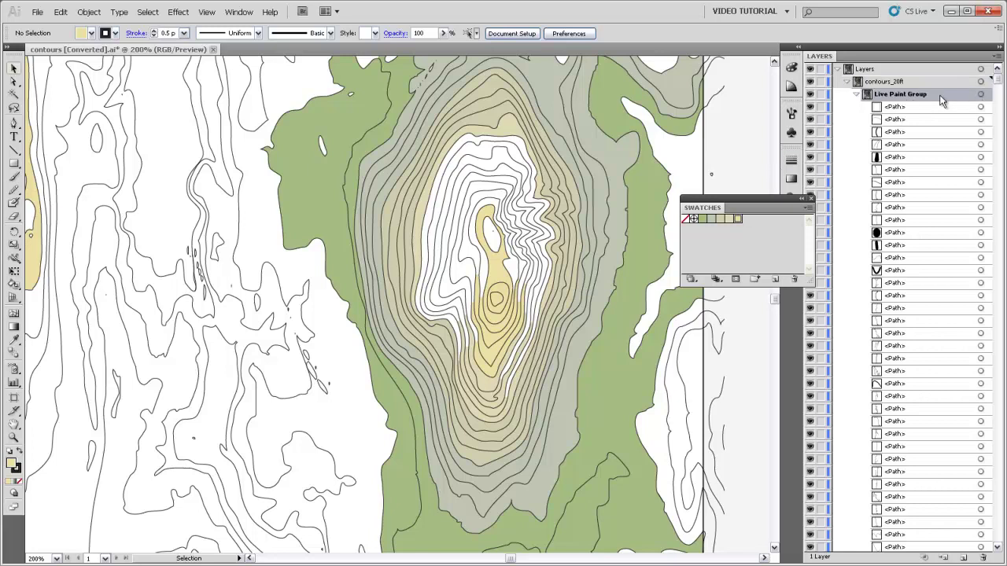
{"action": "left_click", "coordinate": [979, 96]}
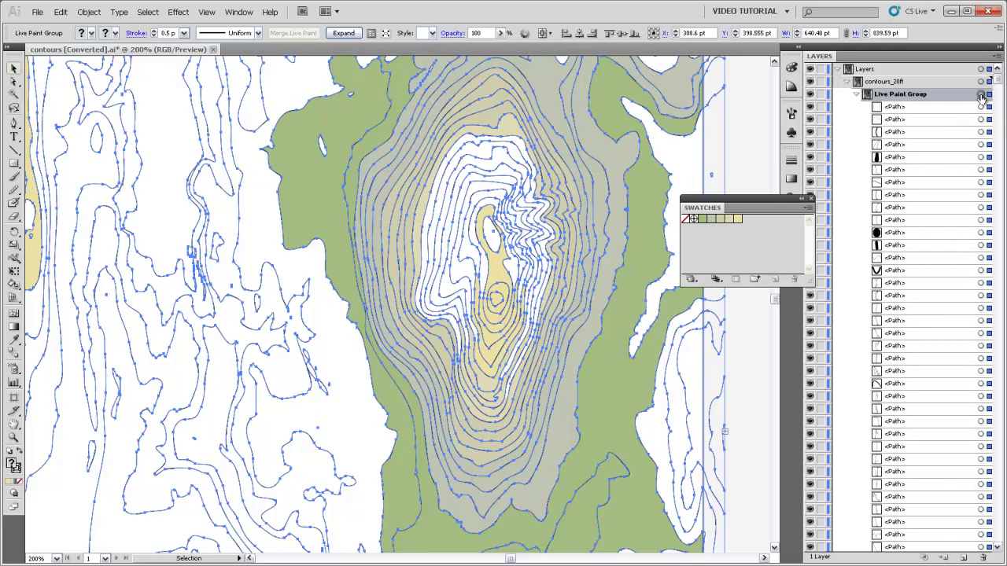
{"action": "left_click", "coordinate": [343, 33]}
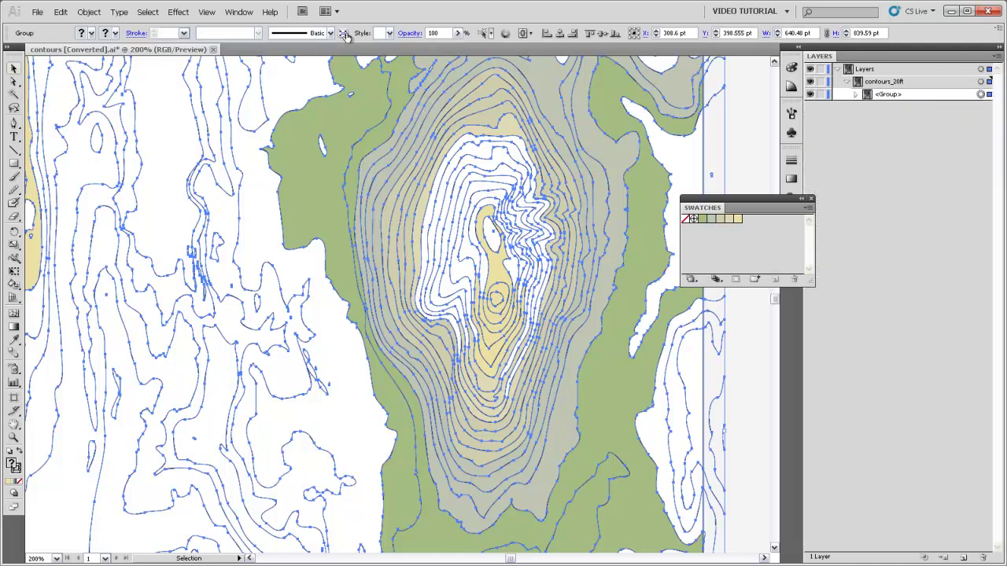
{"action": "left_click", "coordinate": [855, 94]}
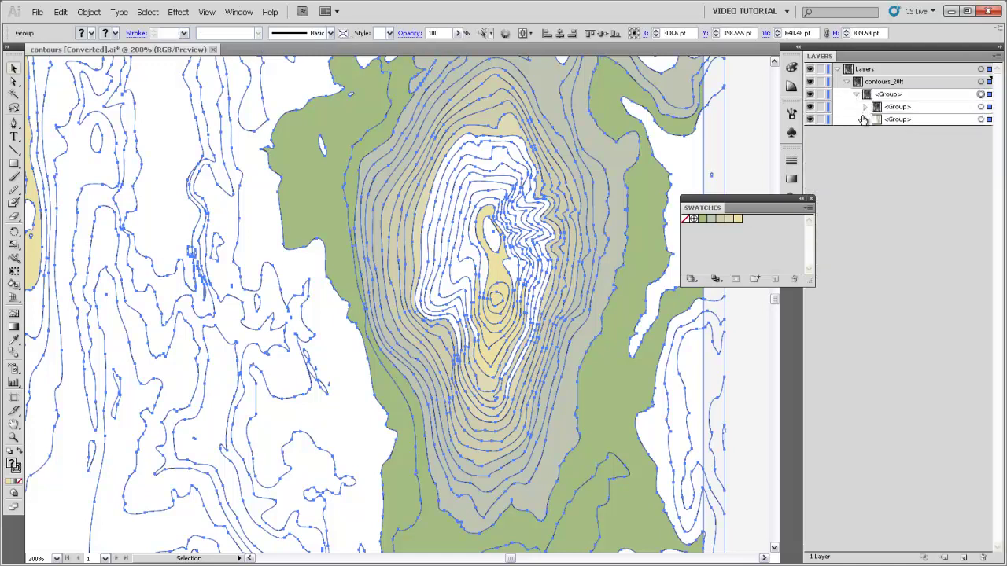
{"action": "left_click", "coordinate": [865, 120]}
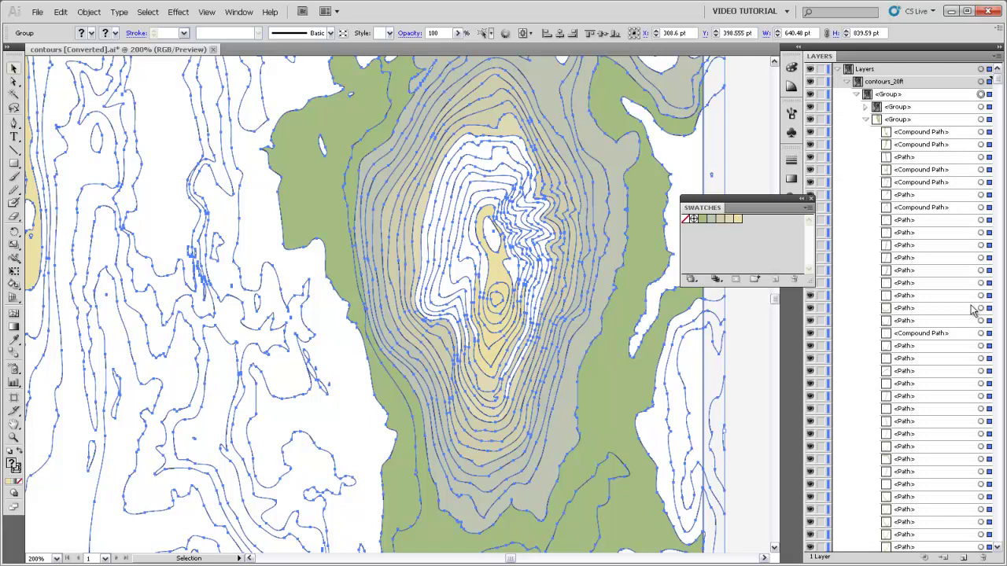